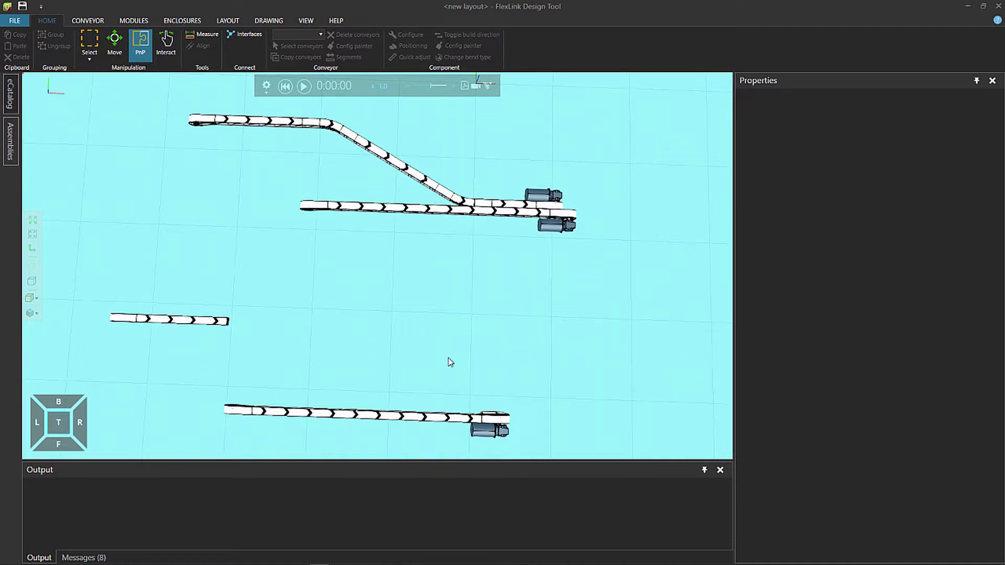
Extend the short open-ended conveyor with a 30° right horizontal bend followed by a 1000 mm straight beam
{"action": "right_click_drag", "start_coordinate": [329, 349], "coordinate": [327, 336]}
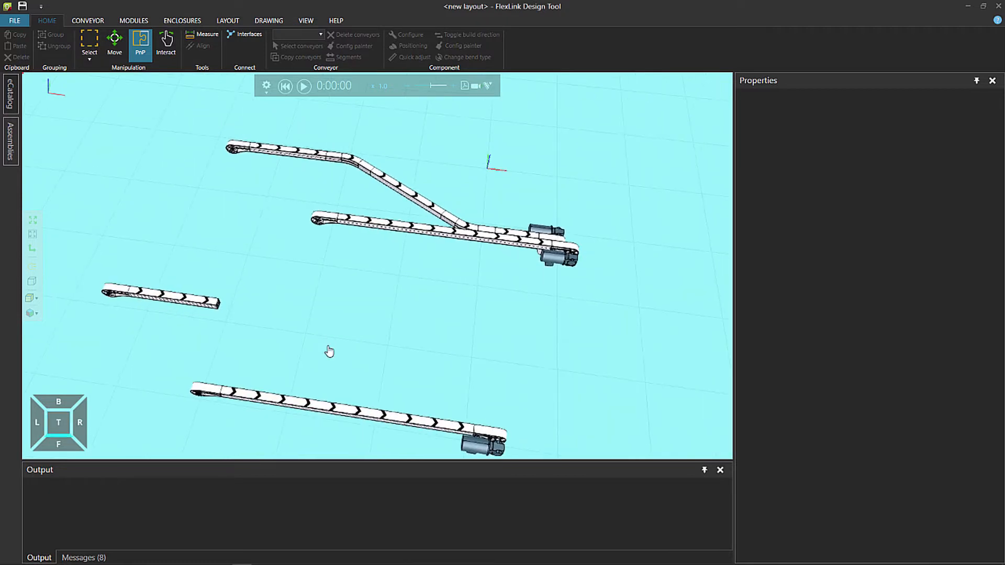
{"action": "middle_click_drag", "start_coordinate": [328, 348], "coordinate": [369, 306]}
{"action": "left_click", "coordinate": [236, 258]}
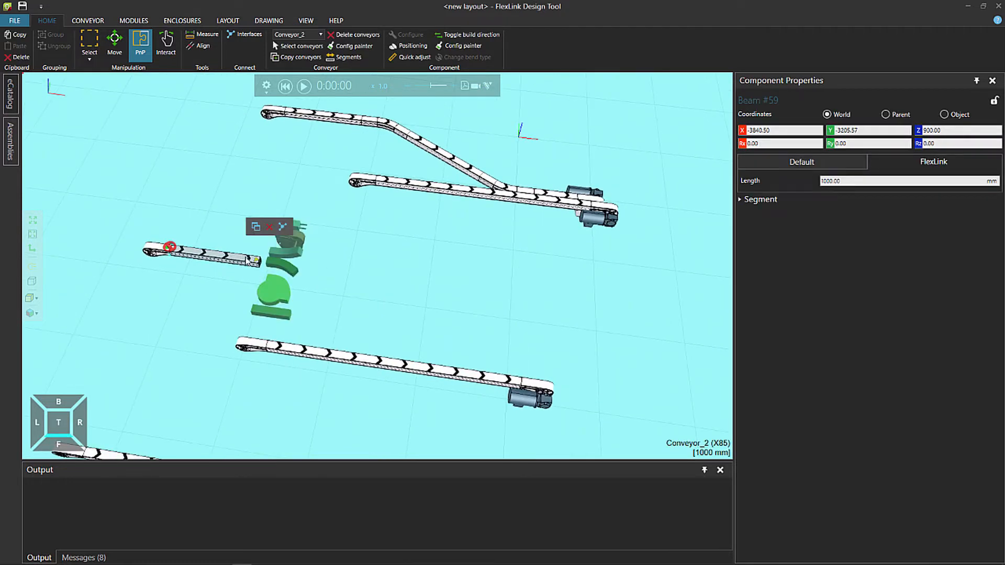
{"action": "left_click", "coordinate": [285, 267]}
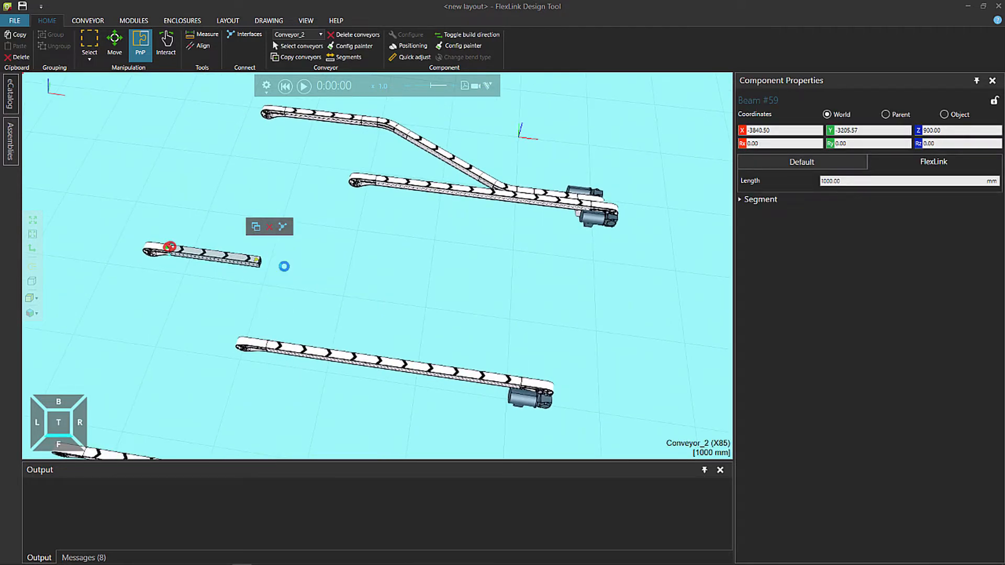
{"action": "scroll", "coordinate": [285, 267], "scroll_direction": "up", "scroll_amount": 5}
{"action": "middle_click_drag", "start_coordinate": [438, 319], "coordinate": [226, 229]}
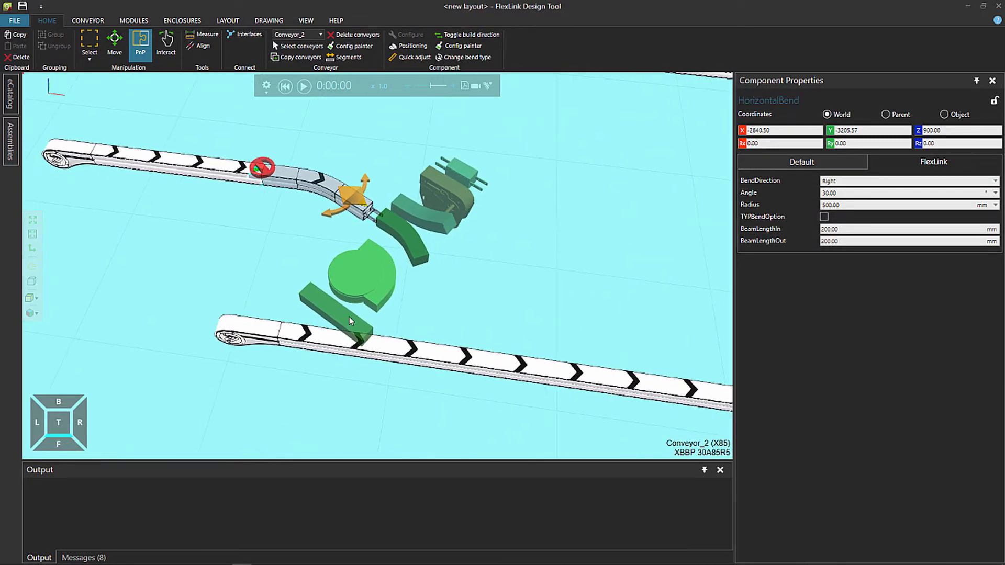
{"action": "left_click", "coordinate": [349, 320]}
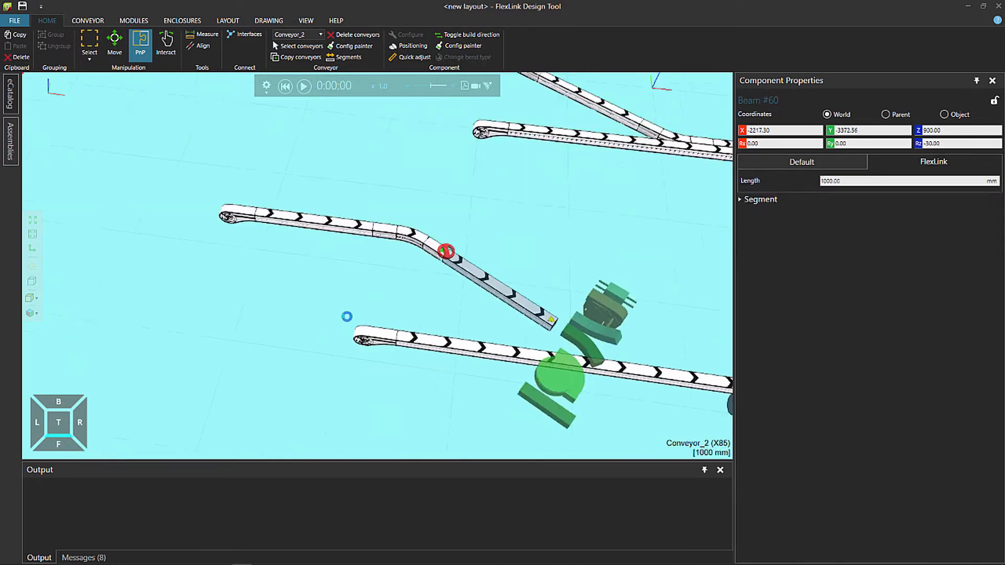
Add a second 30° horizontal bend to the end of the diagonal beam and turn its bend direction to Left
{"action": "left_click", "coordinate": [580, 338]}
{"action": "scroll", "coordinate": [540, 318], "scroll_direction": "up", "scroll_amount": 3}
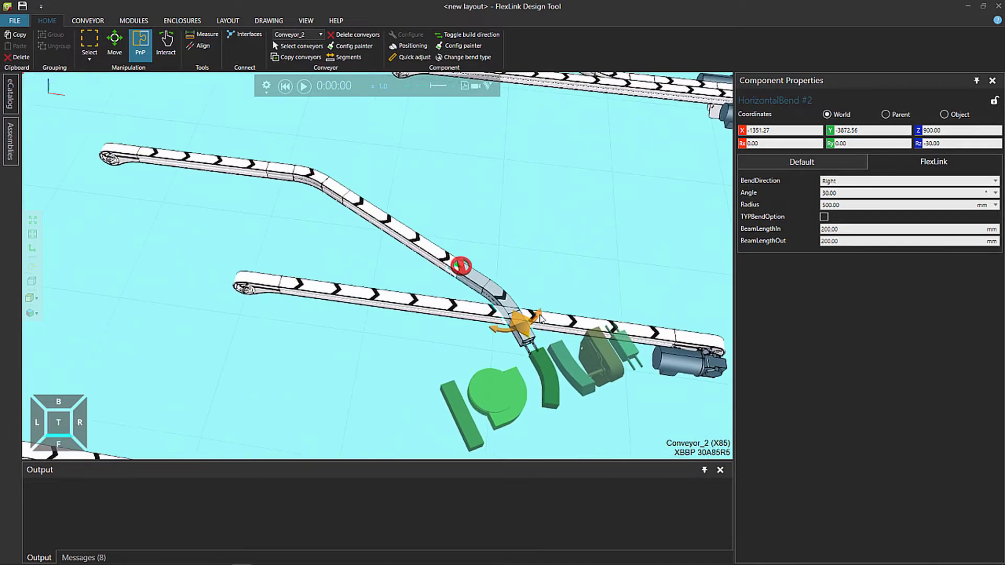
{"action": "scroll", "coordinate": [542, 319], "scroll_direction": "up", "scroll_amount": 2}
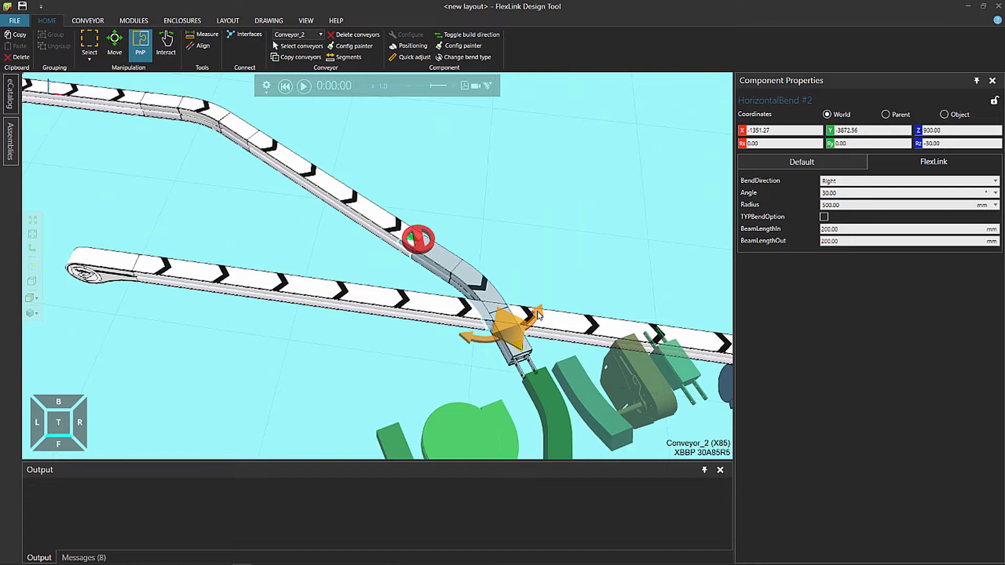
{"action": "left_click", "coordinate": [538, 314]}
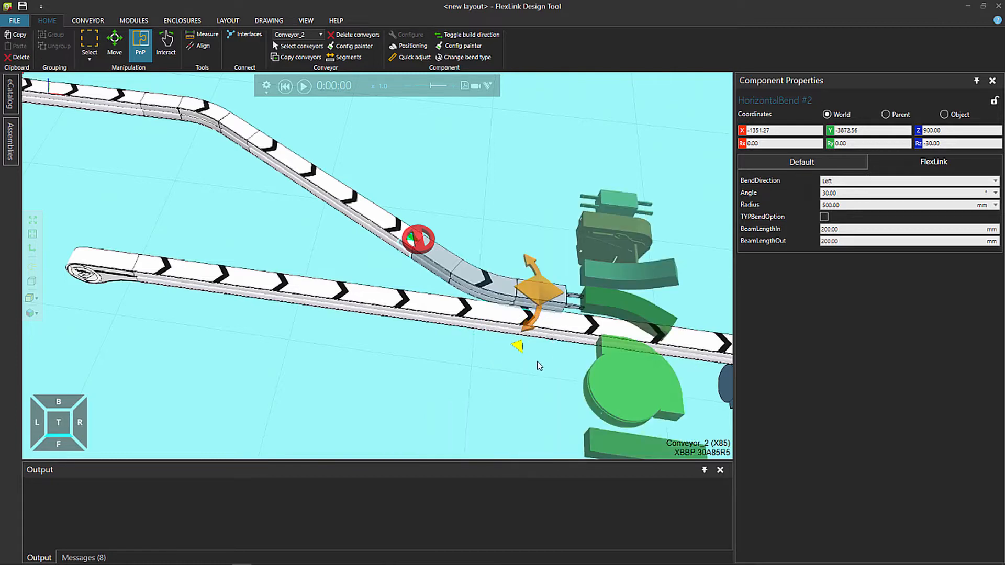
Finish the bent conveyor with an end drive unit and set its motor position to Left
{"action": "right_click_drag", "start_coordinate": [516, 362], "coordinate": [360, 340]}
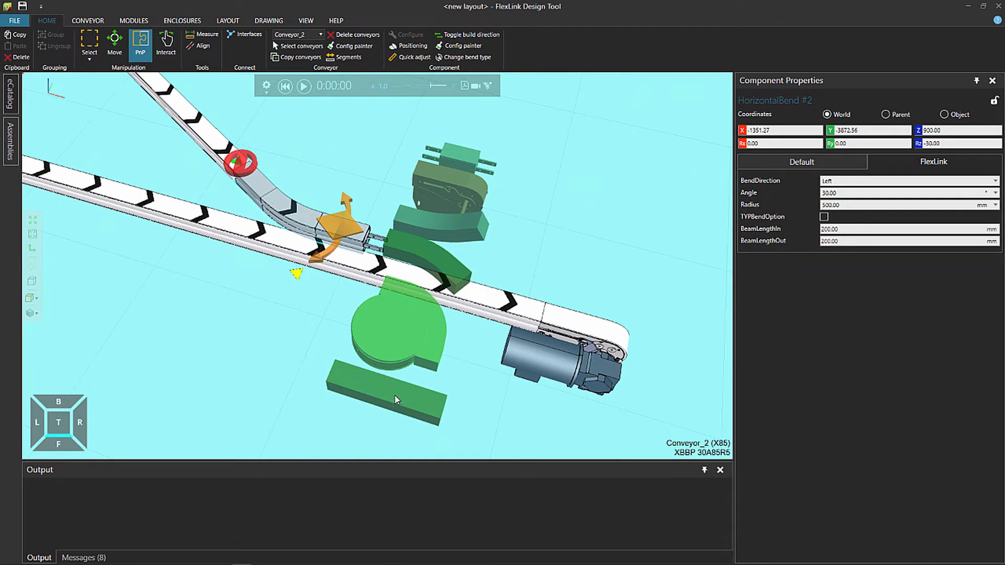
{"action": "left_click", "coordinate": [454, 189]}
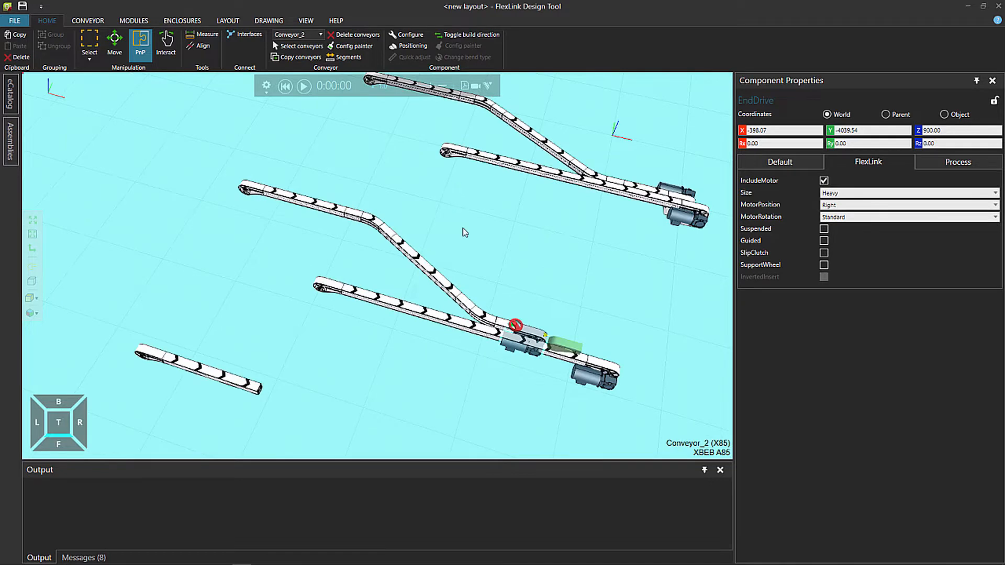
{"action": "scroll", "coordinate": [548, 332], "scroll_direction": "up", "scroll_amount": 3}
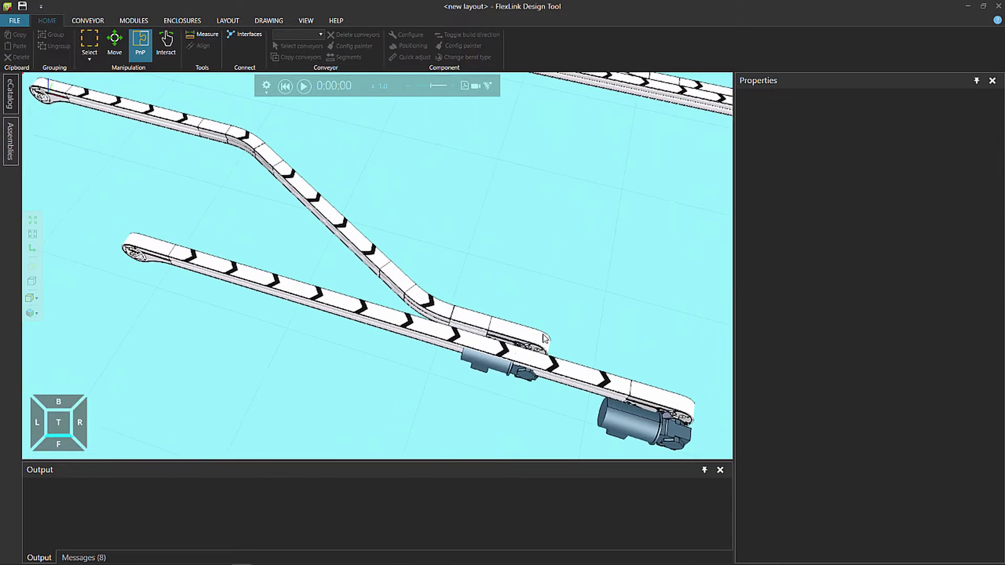
{"action": "left_click", "coordinate": [544, 335]}
{"action": "left_click", "coordinate": [841, 205]}
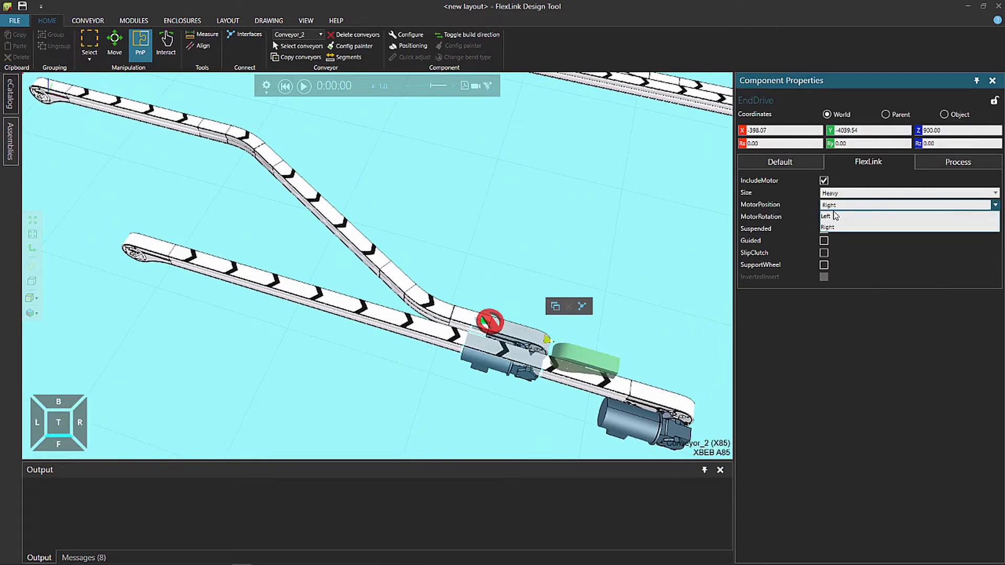
{"action": "left_click", "coordinate": [838, 216]}
{"action": "left_click", "coordinate": [612, 287]}
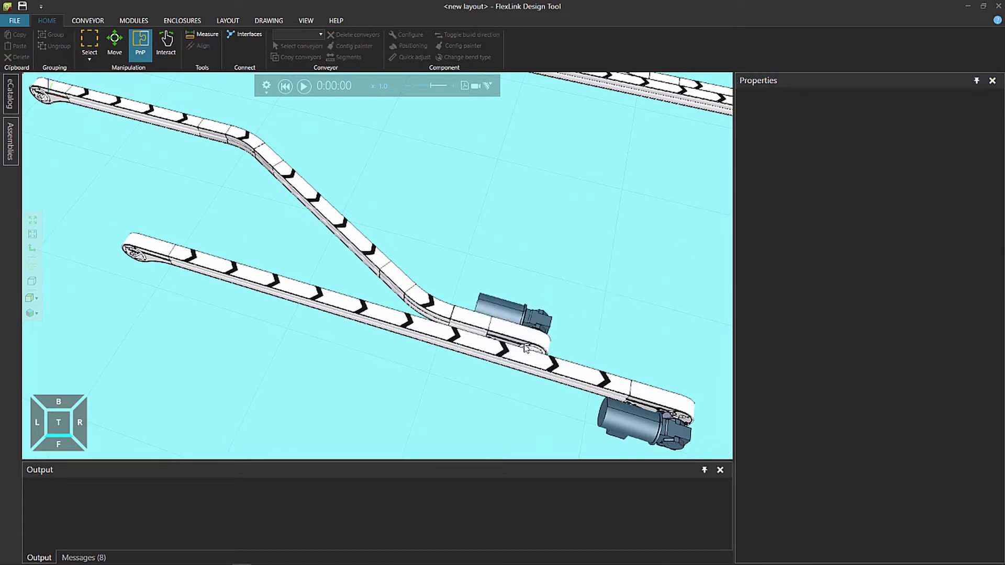
Measure the distance between the end points of the bent conveyor's end drive and the straight conveyor's end drive
{"action": "right_click_drag", "start_coordinate": [431, 358], "coordinate": [438, 371]}
{"action": "scroll", "coordinate": [513, 360], "scroll_direction": "up", "scroll_amount": 3}
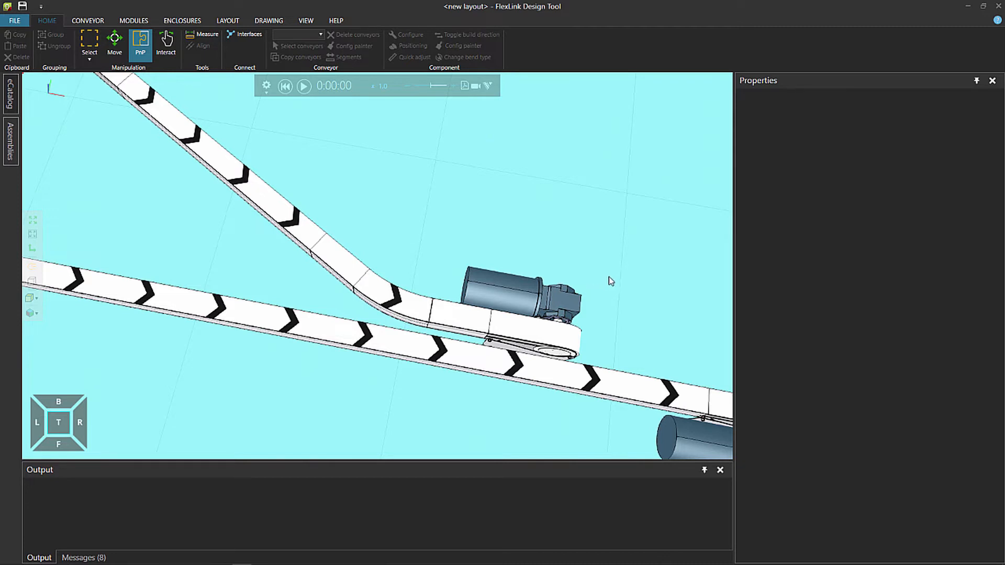
{"action": "middle_click_drag", "start_coordinate": [610, 280], "coordinate": [453, 221]}
{"action": "scroll", "coordinate": [453, 221], "scroll_direction": "down", "scroll_amount": 2}
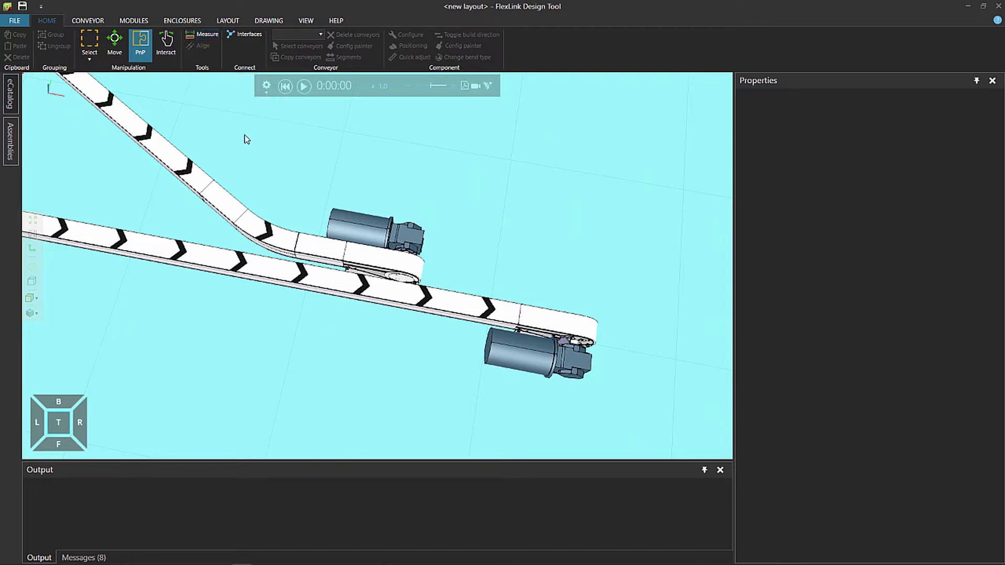
{"action": "middle_click_drag", "start_coordinate": [244, 134], "coordinate": [315, 196]}
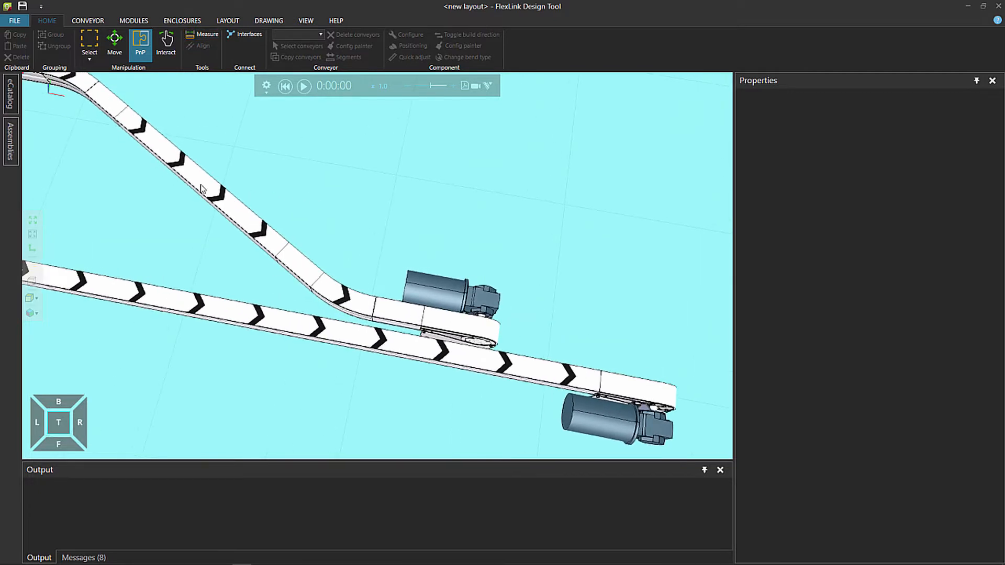
{"action": "left_click", "coordinate": [211, 36]}
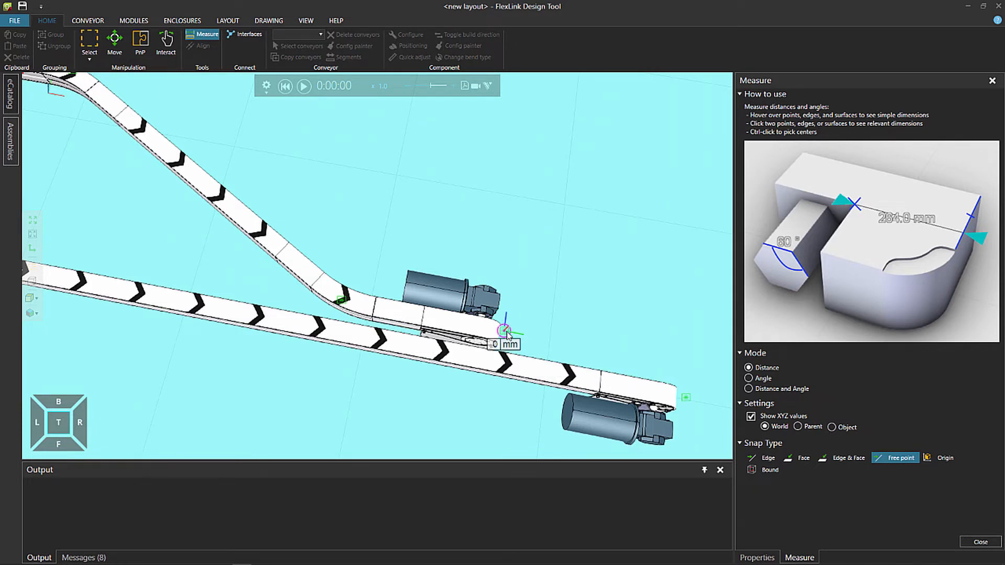
{"action": "left_click", "coordinate": [504, 331]}
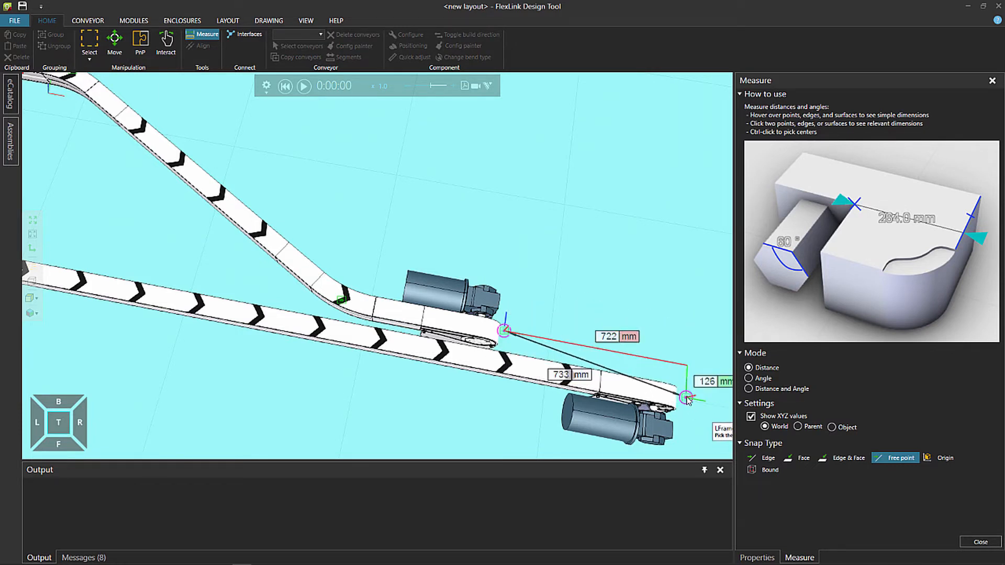
{"action": "left_click", "coordinate": [687, 400]}
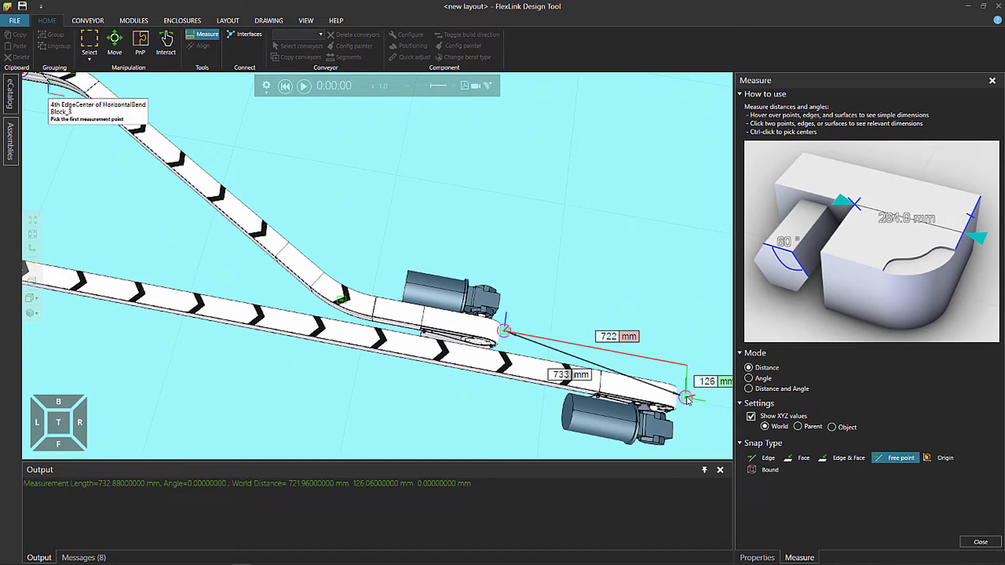
{"action": "mouse_move", "coordinate": [42, 558]}
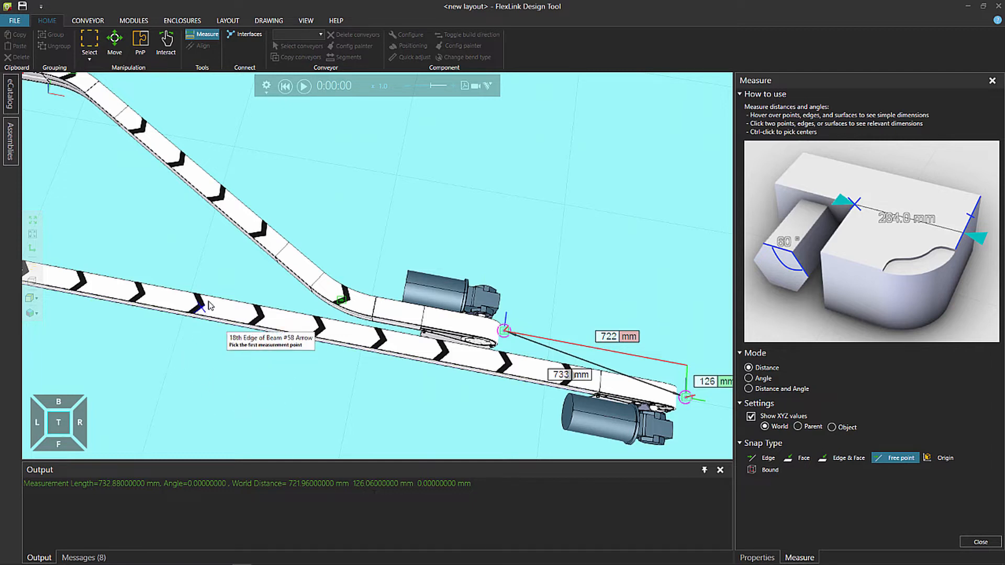
{"action": "key", "text": "Escape"}
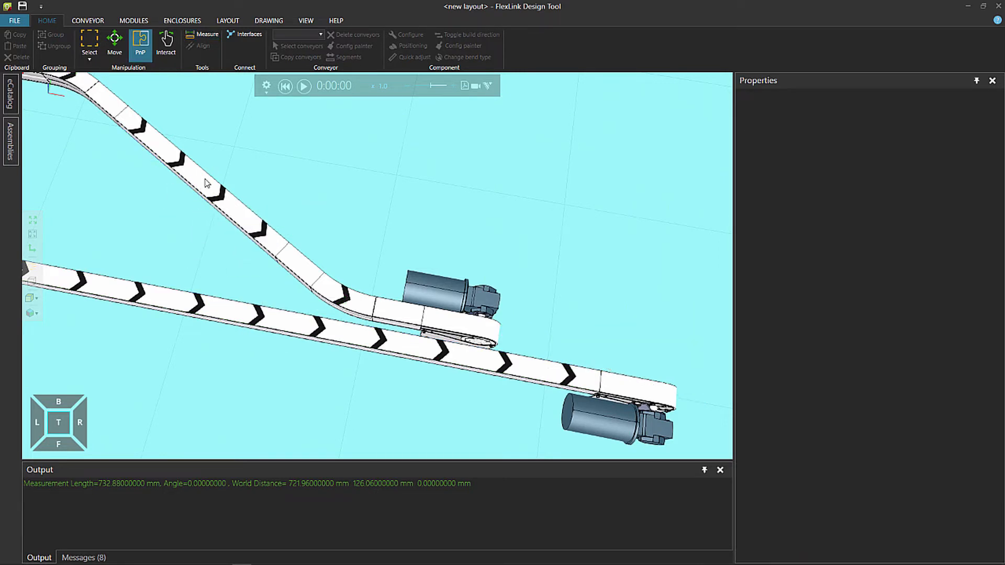
Set the diagonal beam's length to 1000+(41.06/sin(radian(30))) mm
{"action": "left_click", "coordinate": [206, 183]}
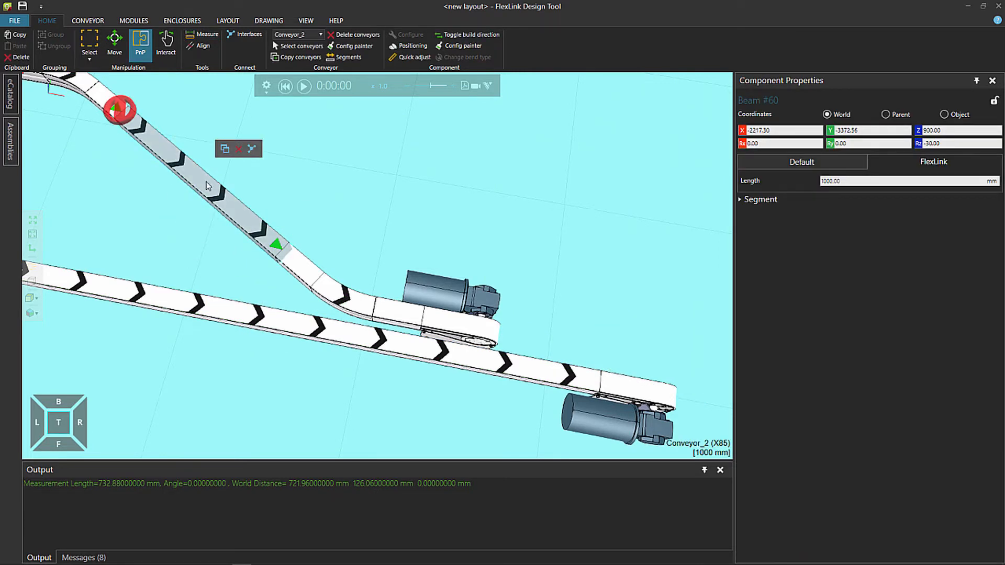
{"action": "left_click", "coordinate": [853, 181]}
{"action": "type", "text": "+"}
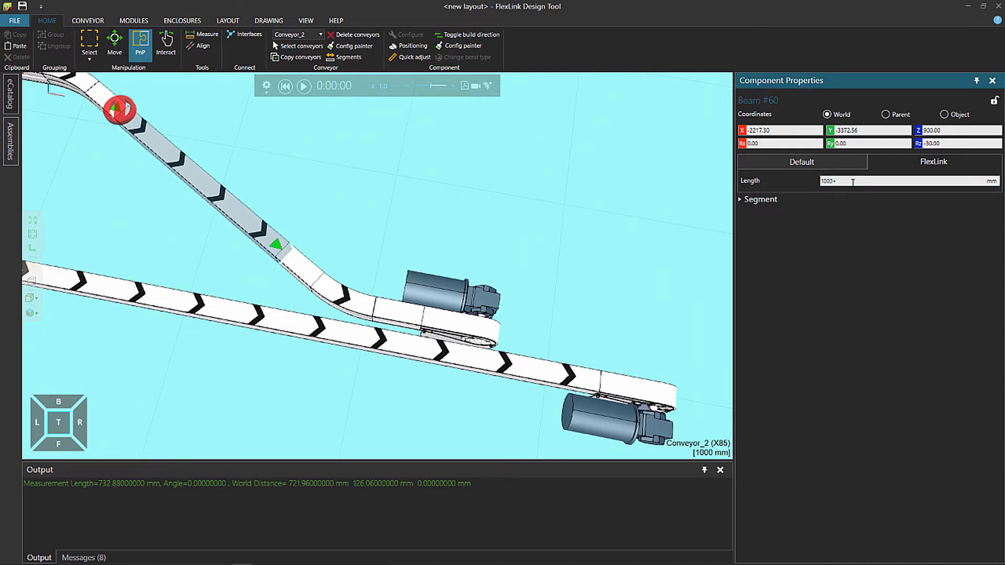
{"action": "type", "text": "("}
{"action": "type", "text": "41"}
{"action": "type", "text": ".06"}
{"action": "type", "text": "in)"}
{"action": "type", "text": "(radian"}
{"action": "type", "text": ")"}
{"action": "type", "text": "(30"}
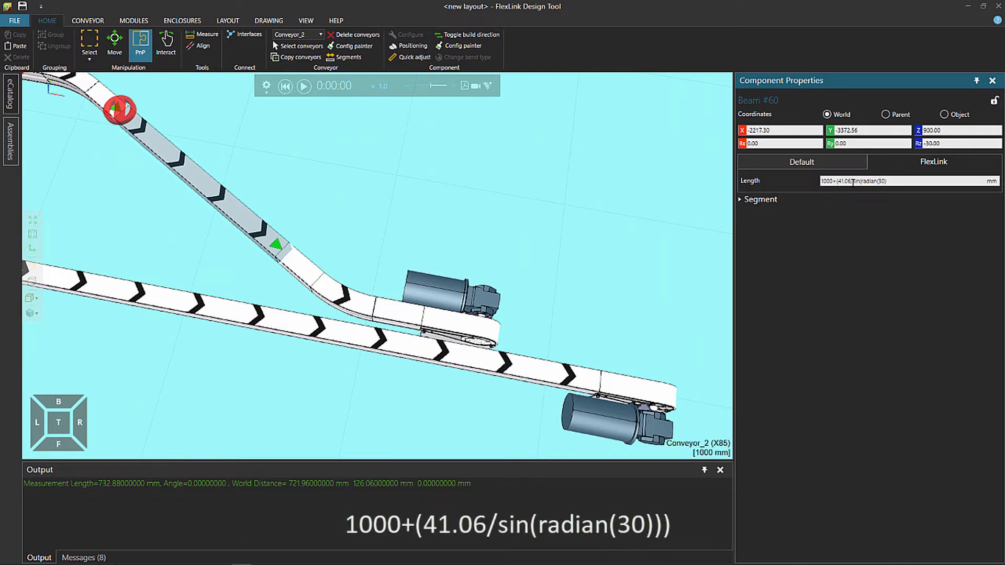
{"action": "type", "text": ")"}
{"action": "key", "text": "Return"}
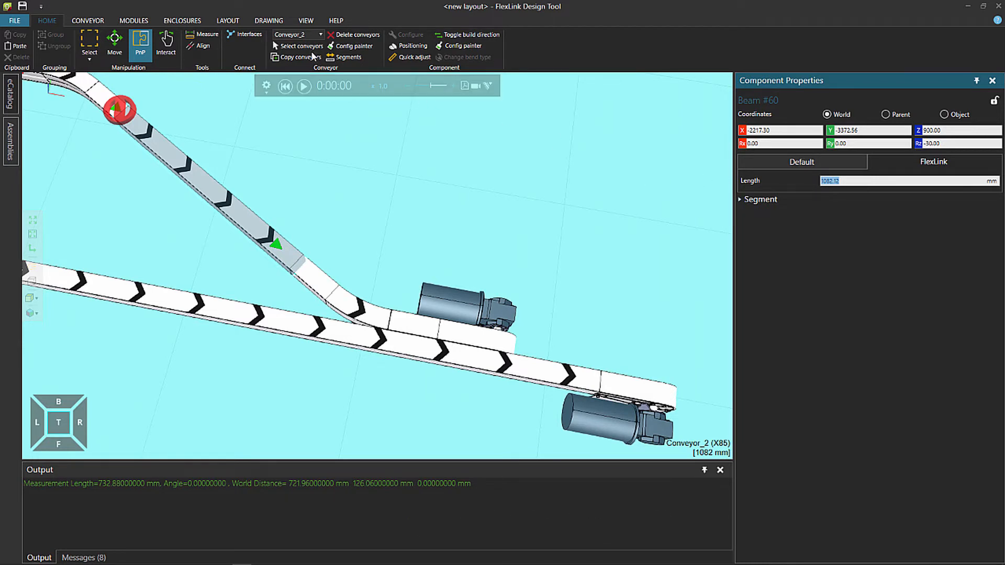
Measure the offset between the two end drives again with the lengthened diagonal beam in place
{"action": "left_click", "coordinate": [202, 34]}
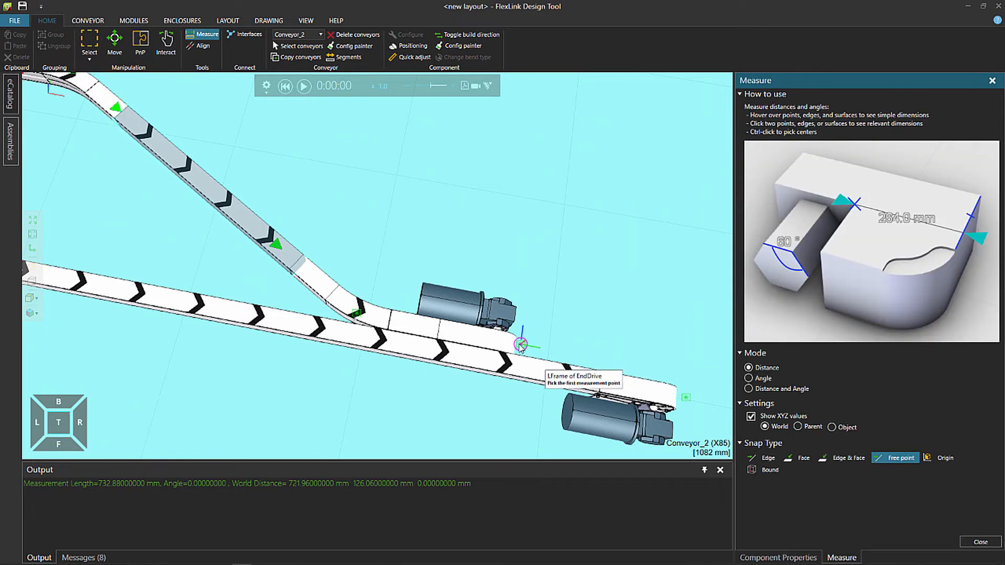
{"action": "left_click", "coordinate": [521, 344]}
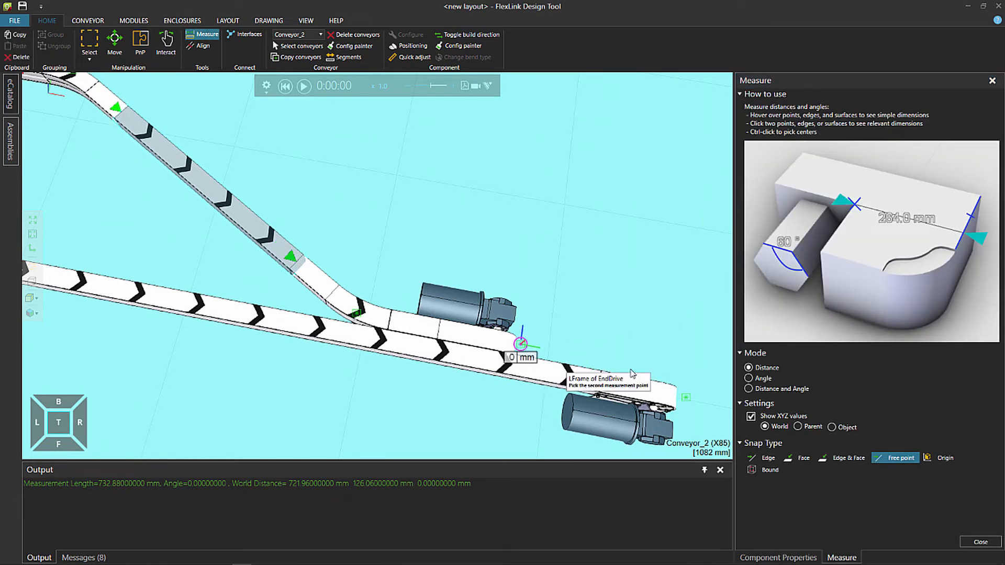
{"action": "left_click", "coordinate": [683, 398]}
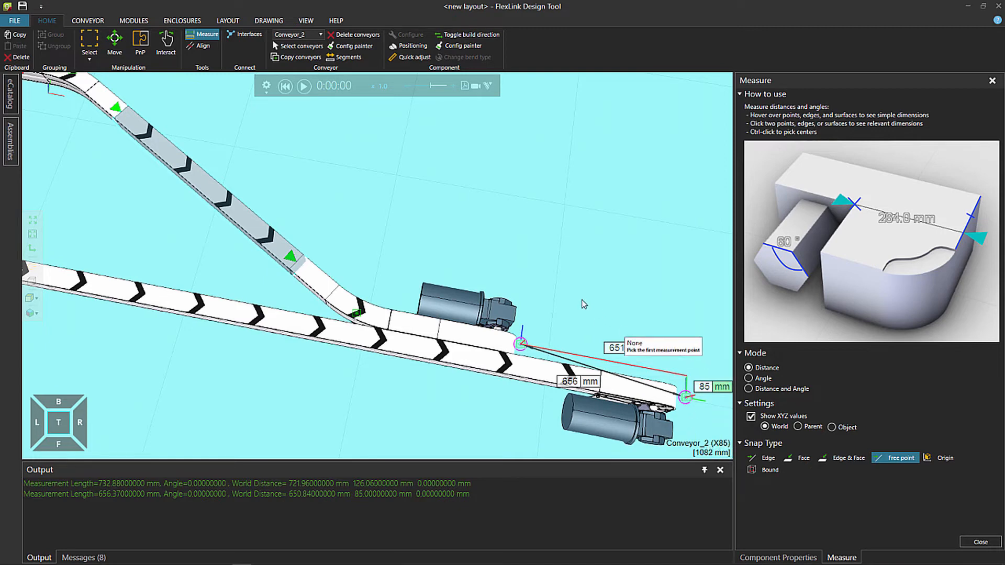
{"action": "key", "text": "Escape"}
Copy the bent conveyor's end drive and place the pasted copy beside the drive end of the next straight conveyor
{"action": "scroll", "coordinate": [581, 300], "scroll_direction": "down", "scroll_amount": 6}
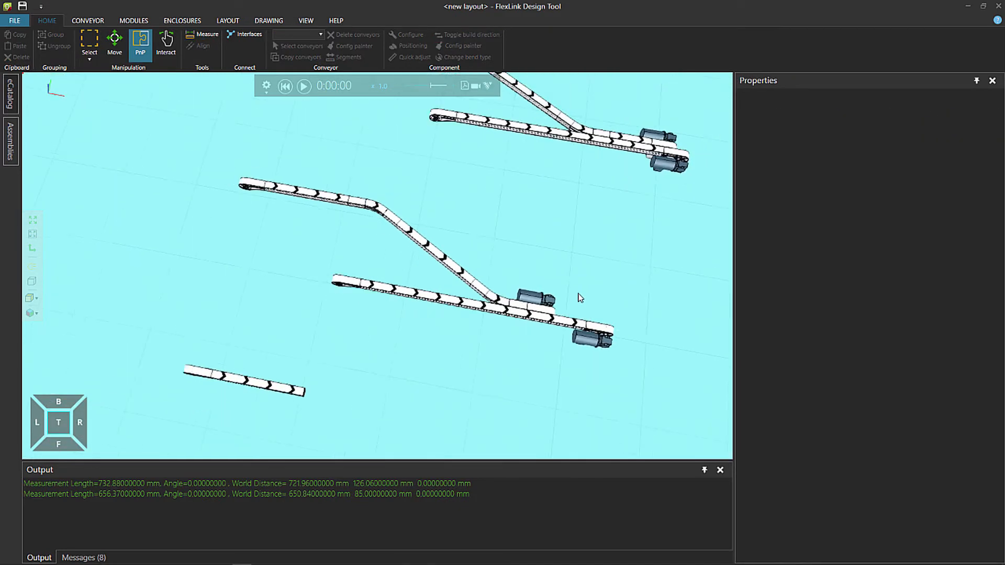
{"action": "scroll", "coordinate": [578, 298], "scroll_direction": "down", "scroll_amount": 3}
{"action": "middle_click_drag", "start_coordinate": [539, 366], "coordinate": [527, 250]}
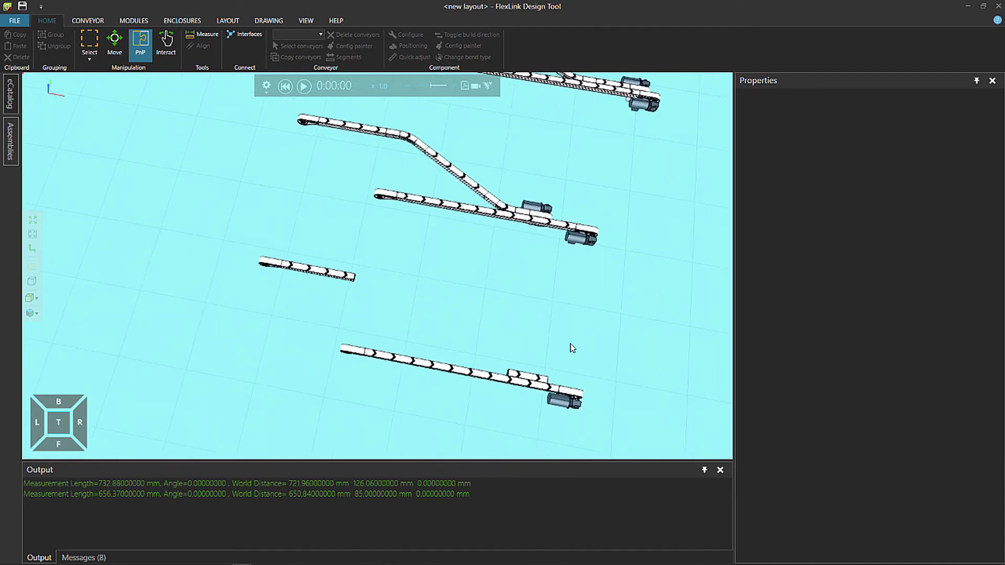
{"action": "right_click_drag", "start_coordinate": [556, 332], "coordinate": [552, 338]}
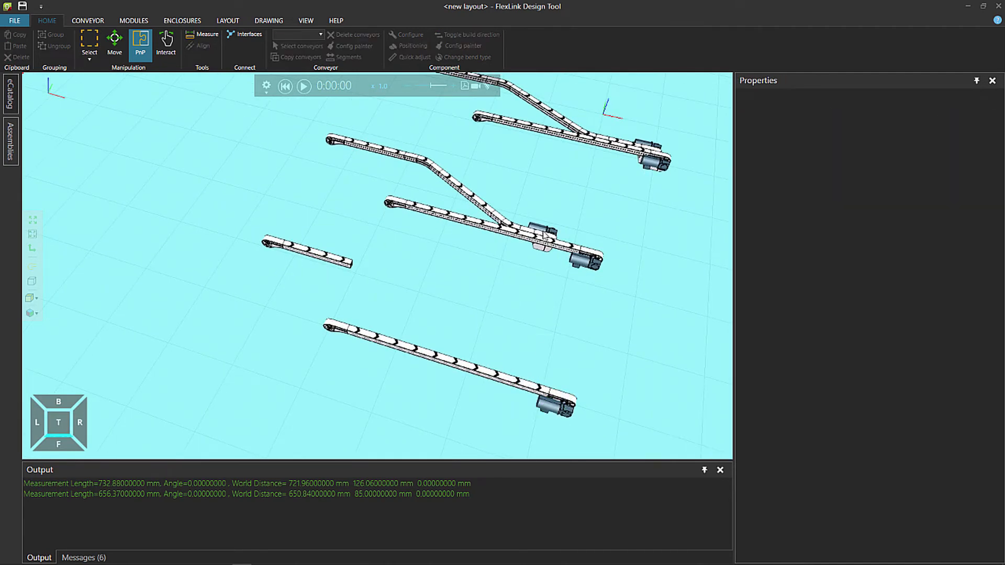
{"action": "left_click", "coordinate": [544, 236]}
{"action": "key", "text": "ctrl+c"}
{"action": "key", "text": "ctrl+v"}
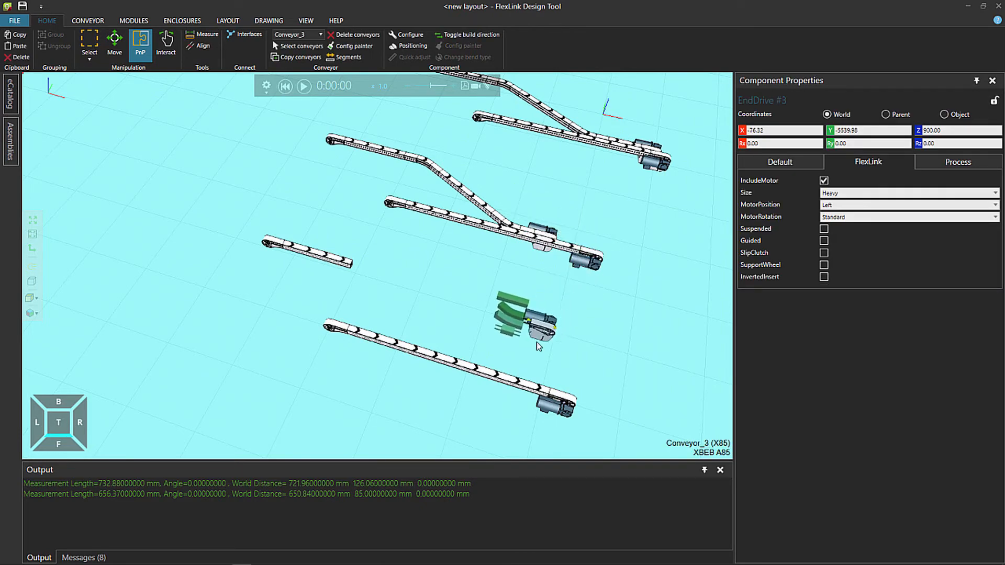
{"action": "scroll", "coordinate": [575, 339], "scroll_direction": "up", "scroll_amount": 5}
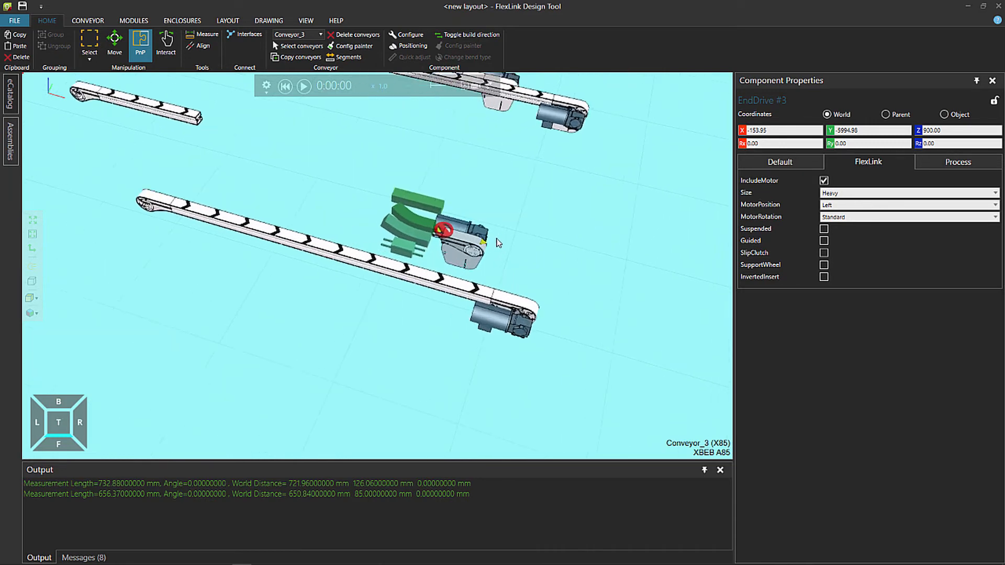
Position the copied end drive relative to the straight conveyor's beam at a CC distance of 85 mm
{"action": "scroll", "coordinate": [449, 313], "scroll_direction": "down", "scroll_amount": 2}
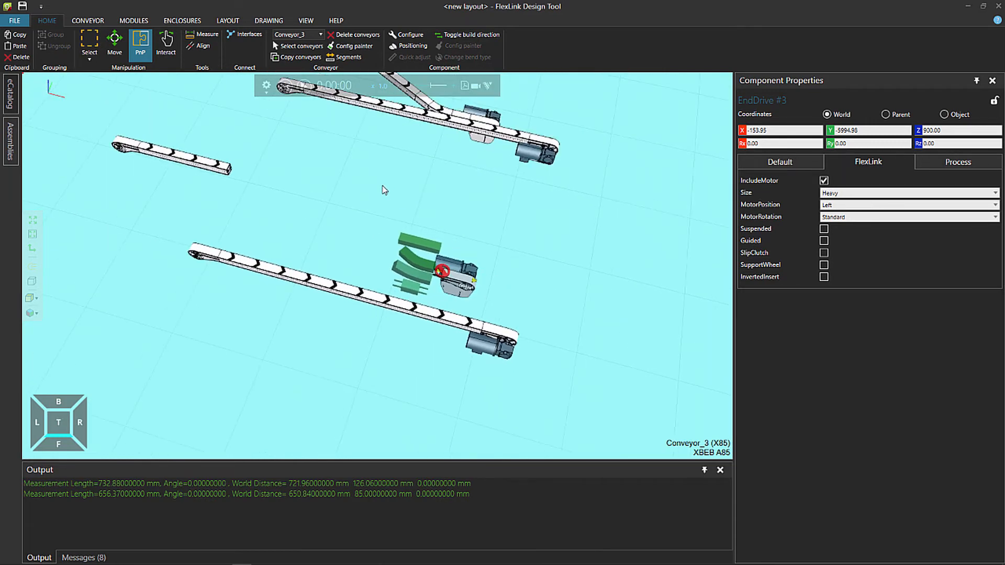
{"action": "left_click", "coordinate": [414, 46]}
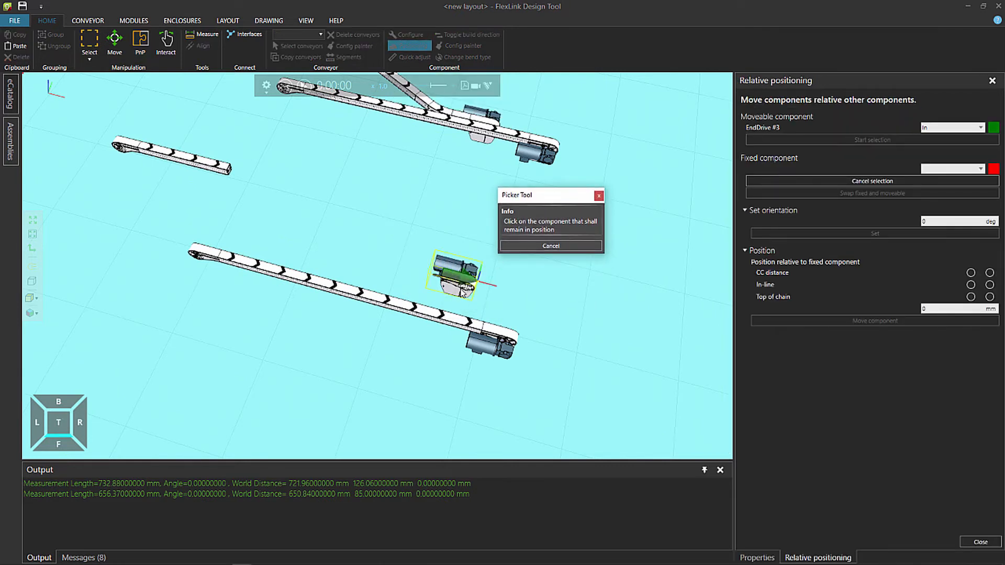
{"action": "left_click", "coordinate": [444, 320]}
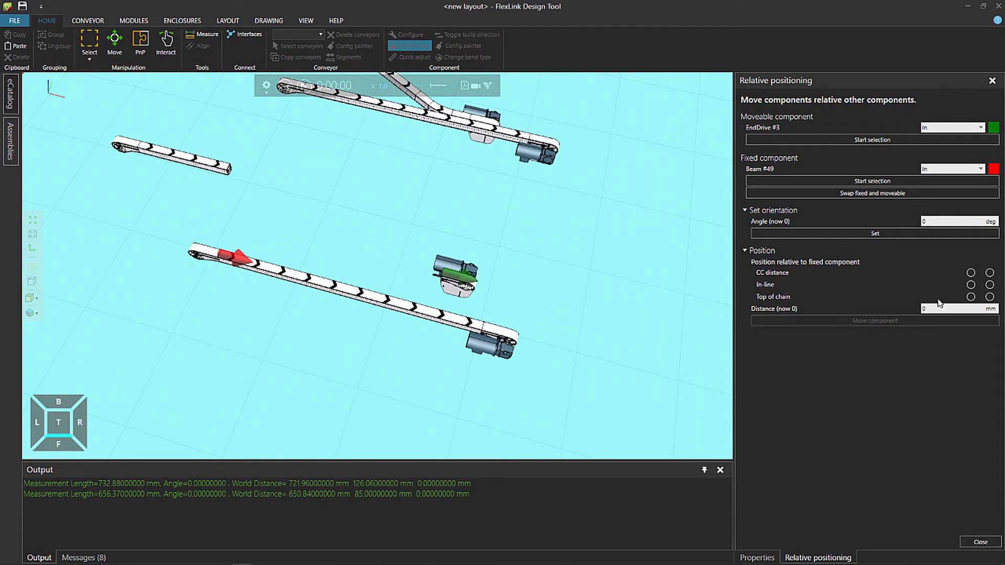
{"action": "left_click", "coordinate": [971, 273]}
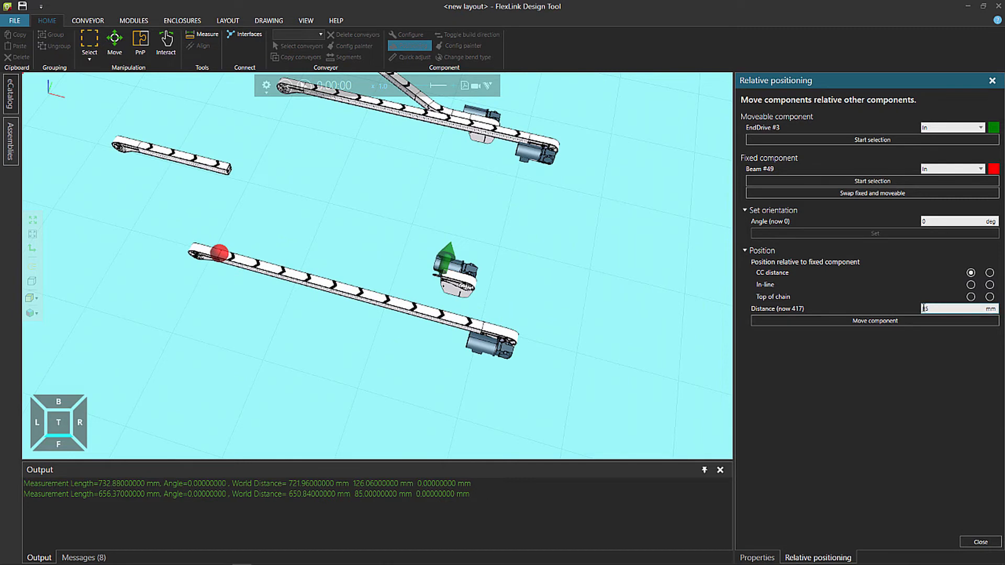
{"action": "left_click", "coordinate": [873, 321]}
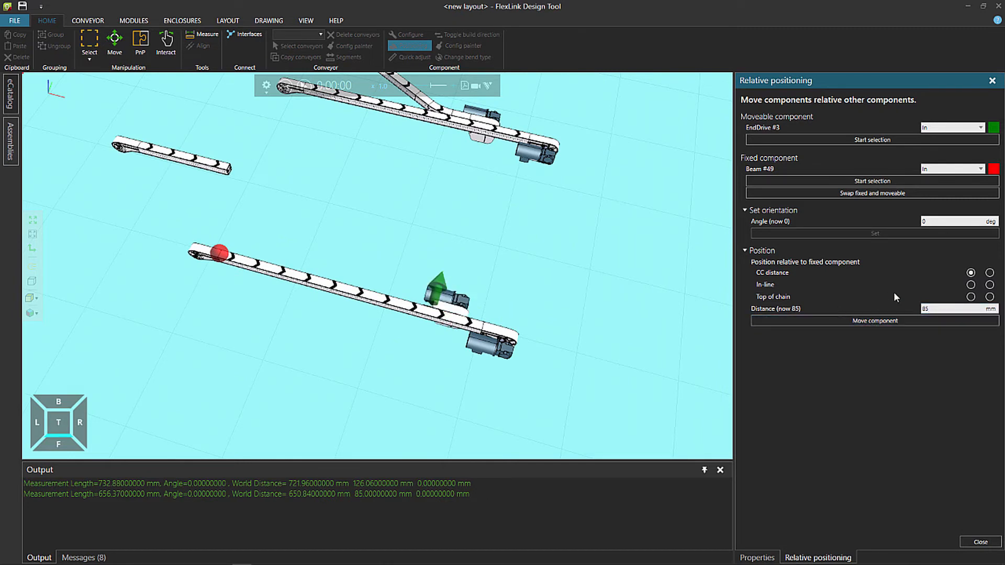
Position the copied end drive in-line at a distance of 2300 mm from the straight conveyor's beam and finish relative positioning
{"action": "left_click", "coordinate": [970, 287]}
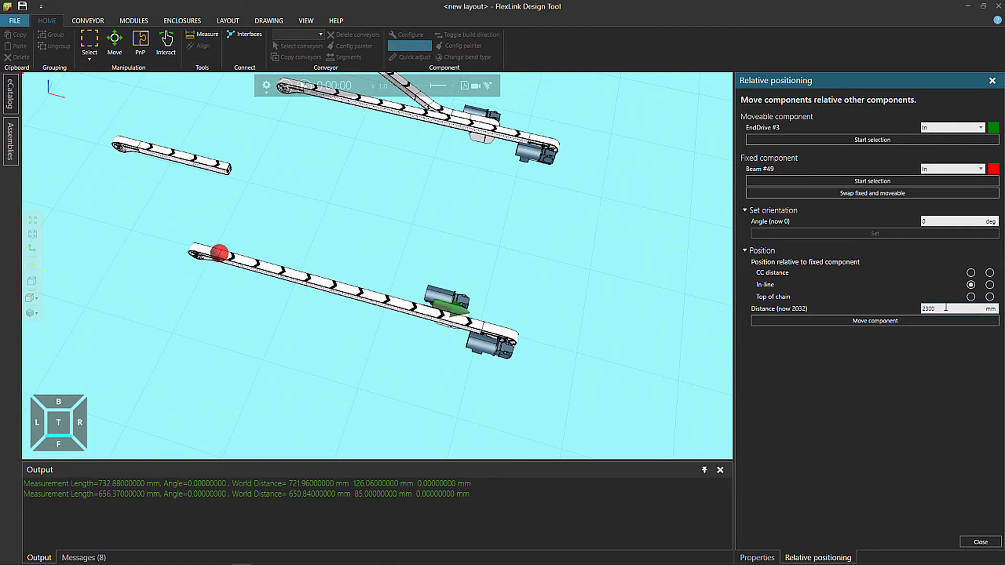
{"action": "left_click", "coordinate": [883, 322]}
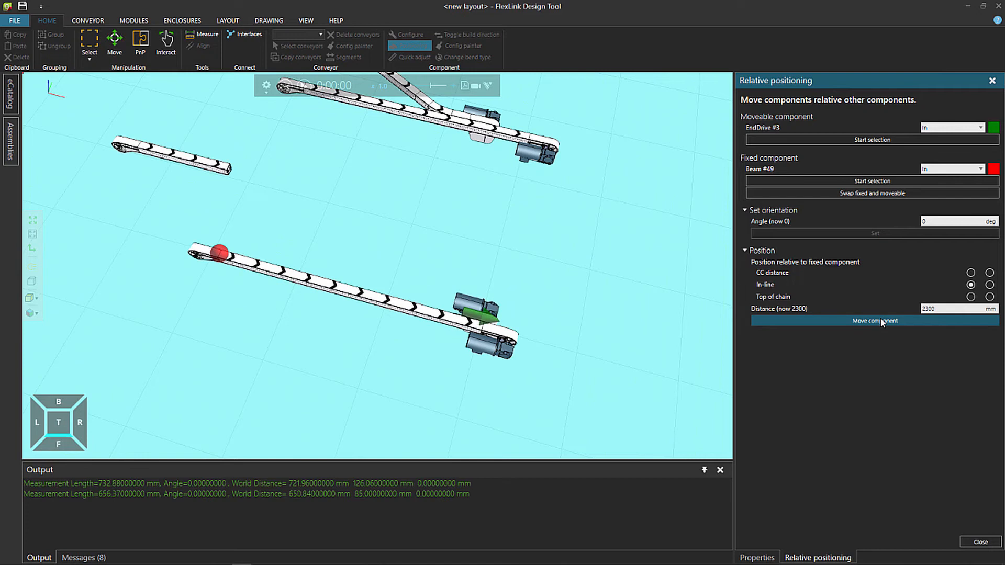
{"action": "left_click", "coordinate": [974, 542]}
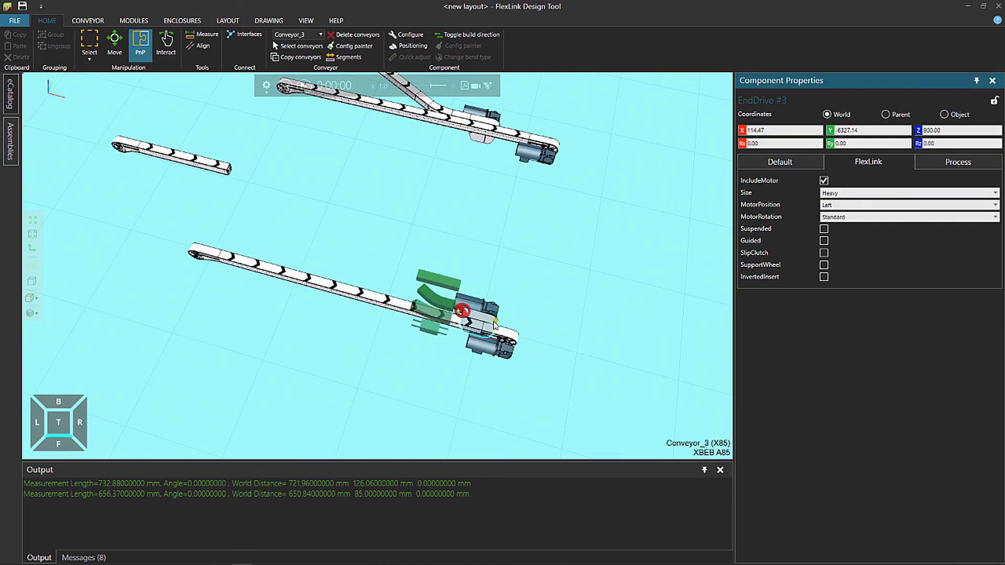
Extend the short conveyor with a 30° right bend, a 1000 mm diagonal beam, a 30° left bend and another 1000 mm beam
{"action": "left_click", "coordinate": [223, 169]}
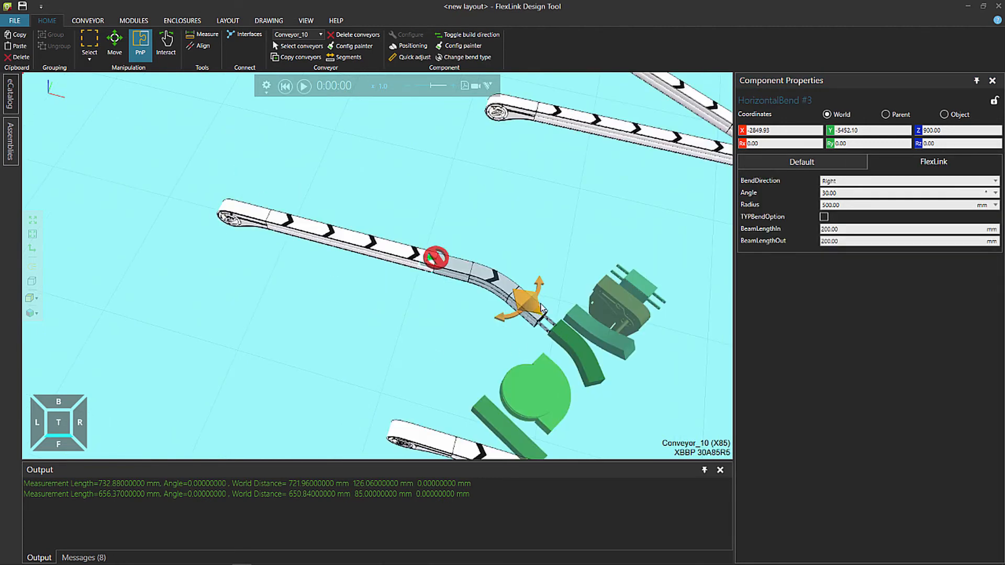
{"action": "left_click", "coordinate": [501, 419]}
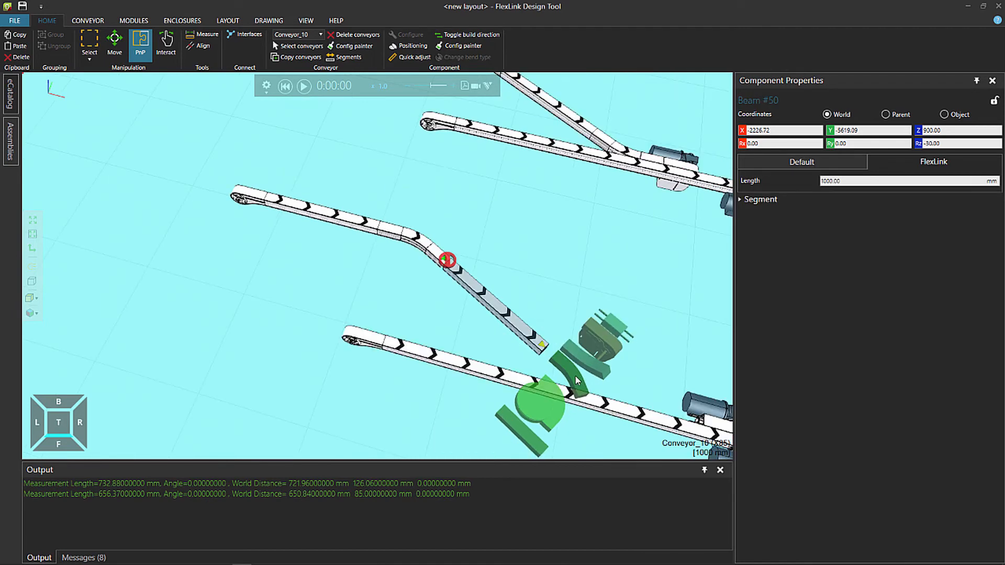
{"action": "left_click", "coordinate": [538, 342]}
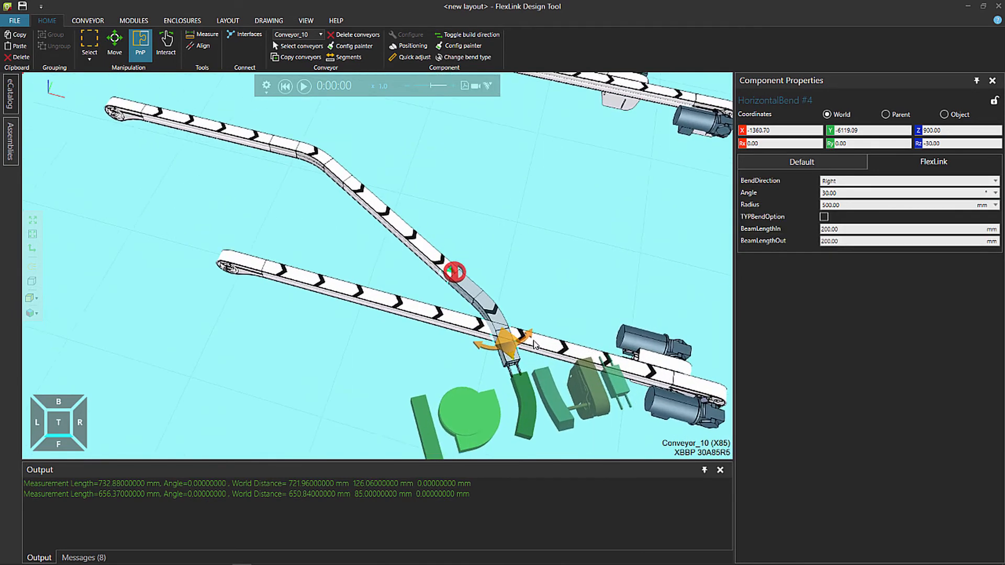
{"action": "scroll", "coordinate": [534, 344], "scroll_direction": "up", "scroll_amount": 1}
{"action": "left_click", "coordinate": [530, 333]}
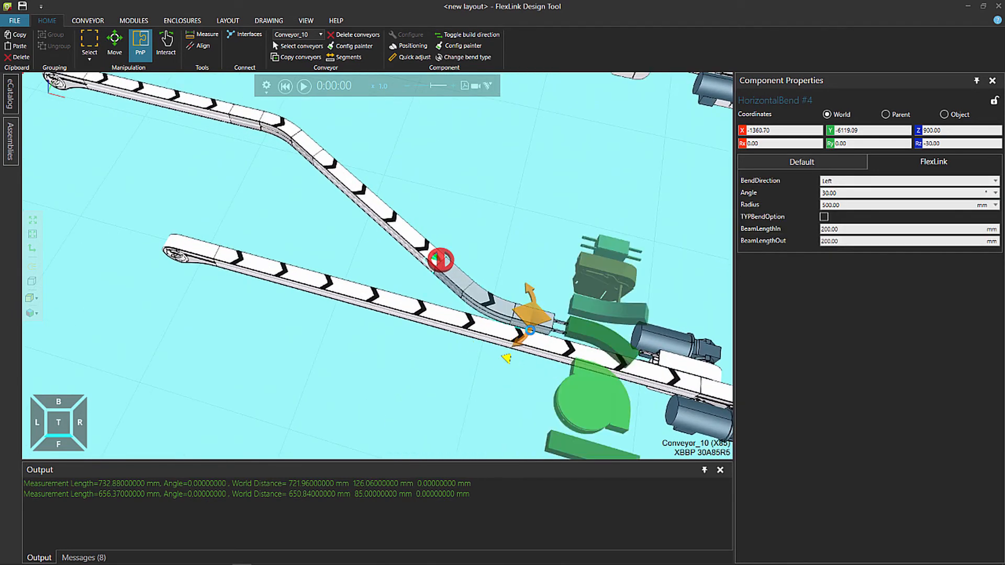
{"action": "left_click", "coordinate": [567, 444]}
{"action": "left_click", "coordinate": [528, 371]}
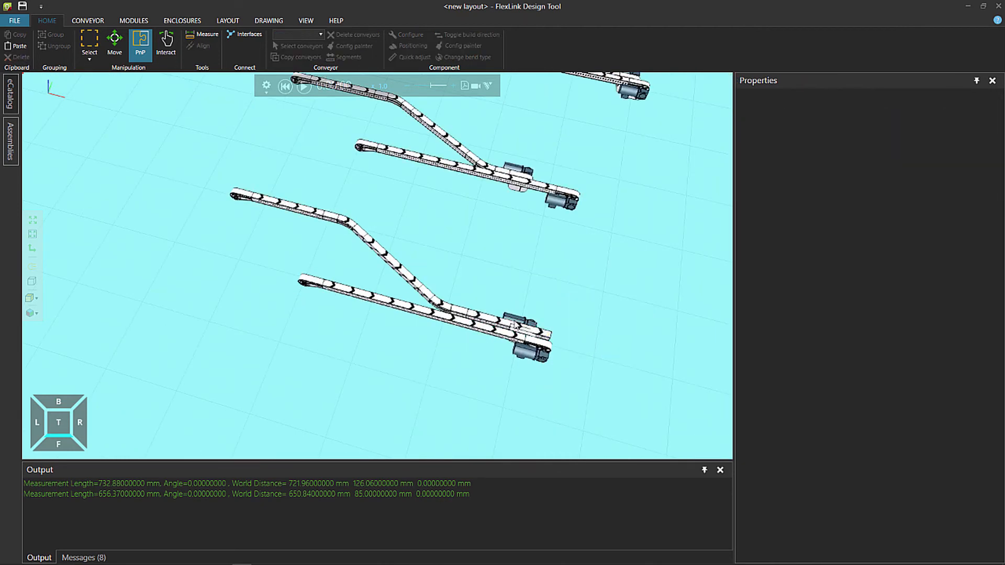
Quick adjust the diagonal beam's length to align the bent conveyor with the separately placed end drive
{"action": "scroll", "coordinate": [514, 329], "scroll_direction": "up", "scroll_amount": 3}
{"action": "scroll", "coordinate": [515, 329], "scroll_direction": "up", "scroll_amount": 1}
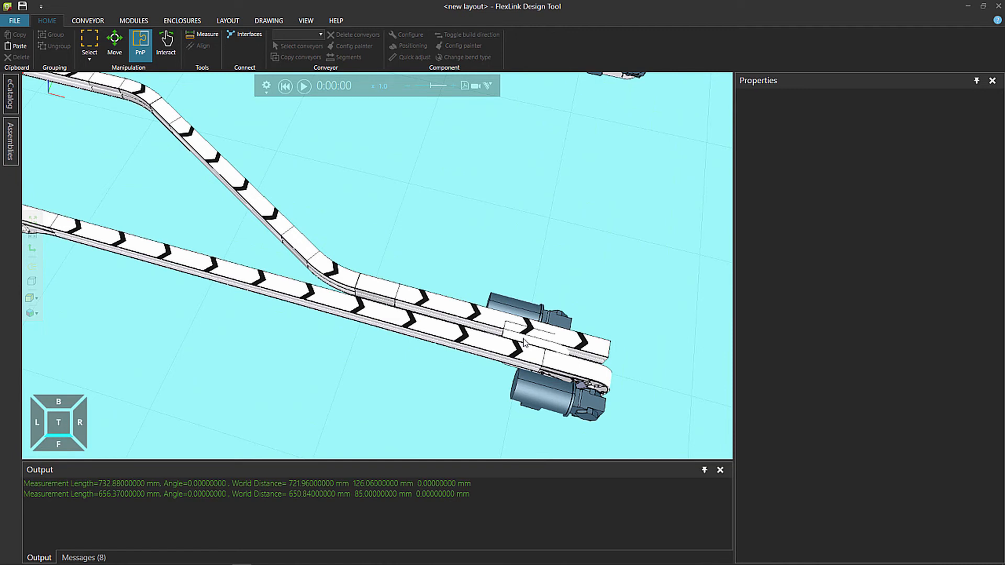
{"action": "left_click", "coordinate": [261, 205]}
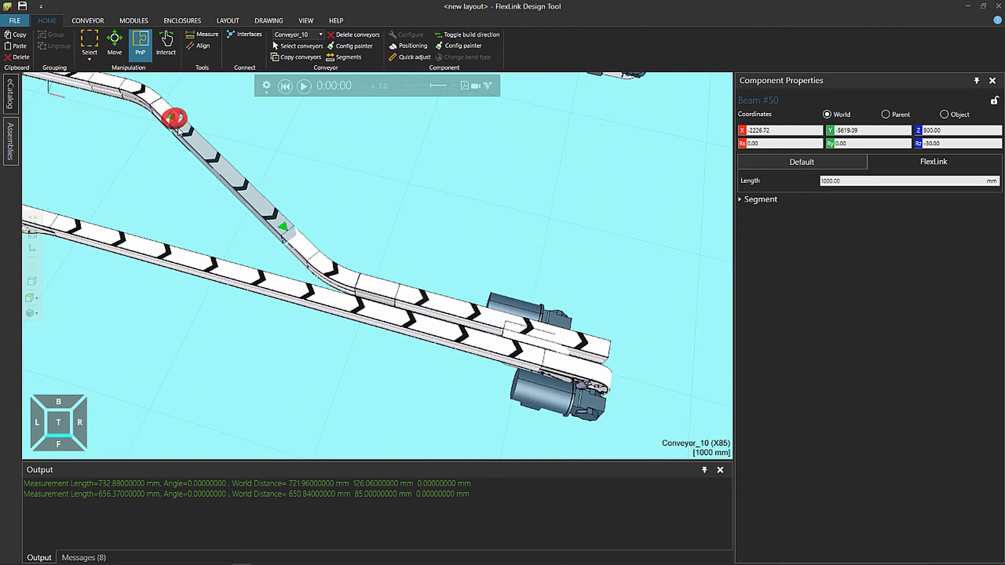
{"action": "left_click", "coordinate": [419, 55]}
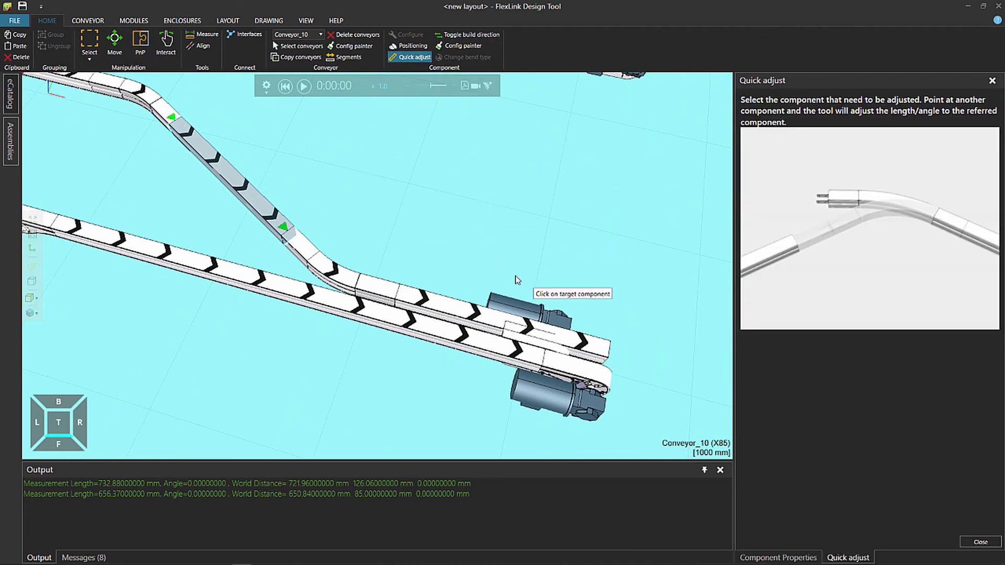
{"action": "left_click", "coordinate": [555, 321]}
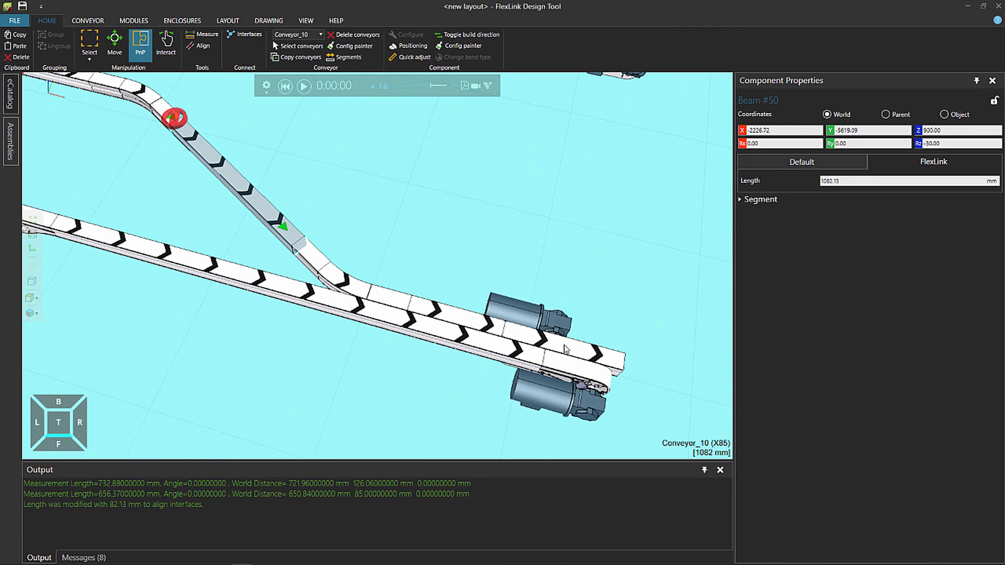
Quick adjust the bent conveyor's last straight beam to connect it with the placed end drive
{"action": "left_click", "coordinate": [451, 321]}
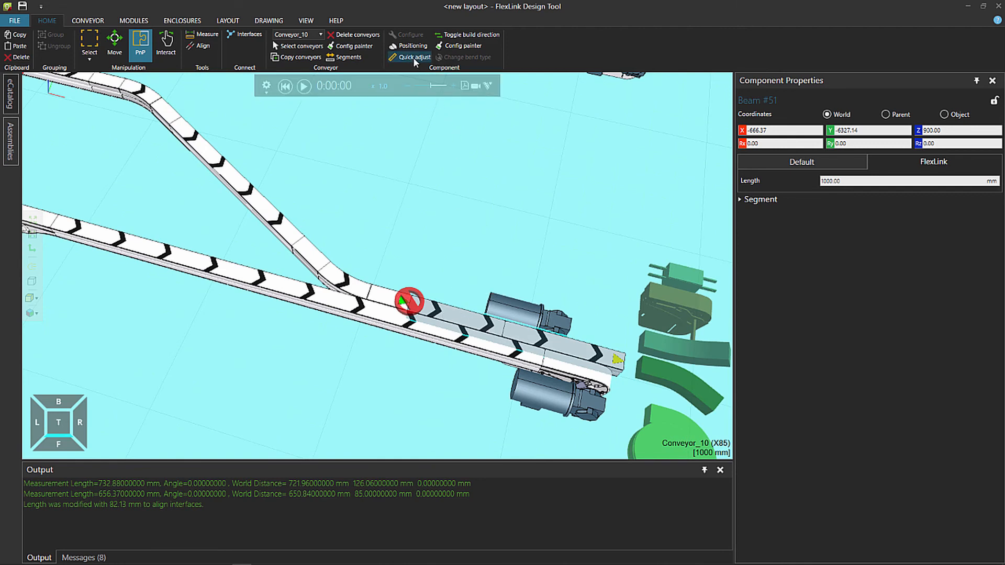
{"action": "left_click", "coordinate": [549, 321]}
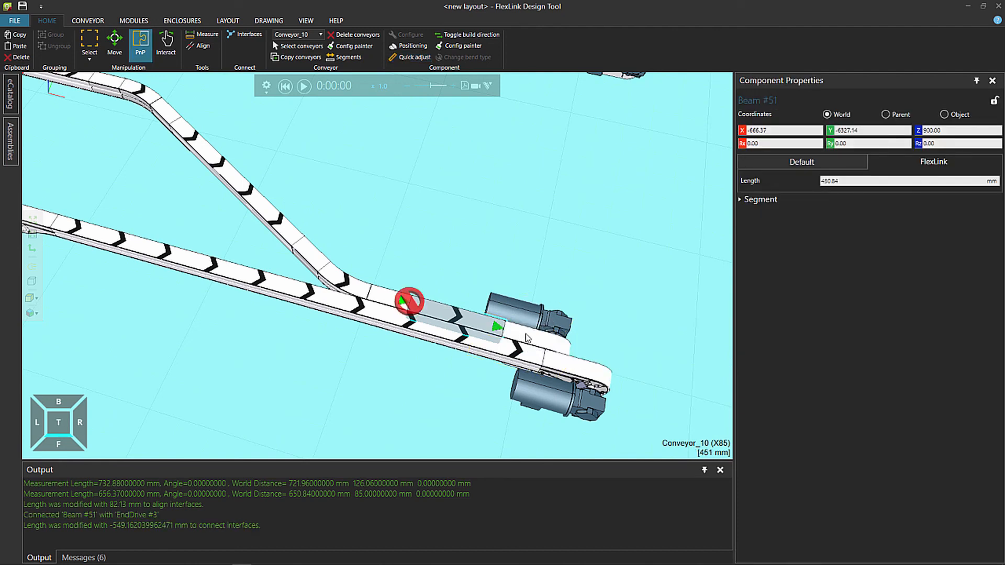
{"action": "scroll", "coordinate": [517, 324], "scroll_direction": "down", "scroll_amount": 5}
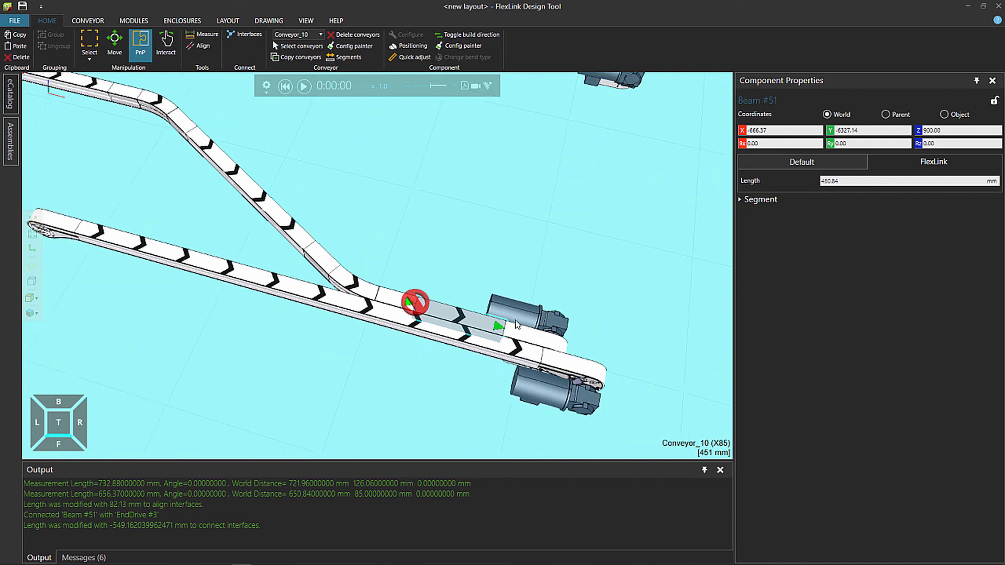
{"action": "left_click", "coordinate": [491, 260]}
{"action": "scroll", "coordinate": [490, 257], "scroll_direction": "down", "scroll_amount": 2}
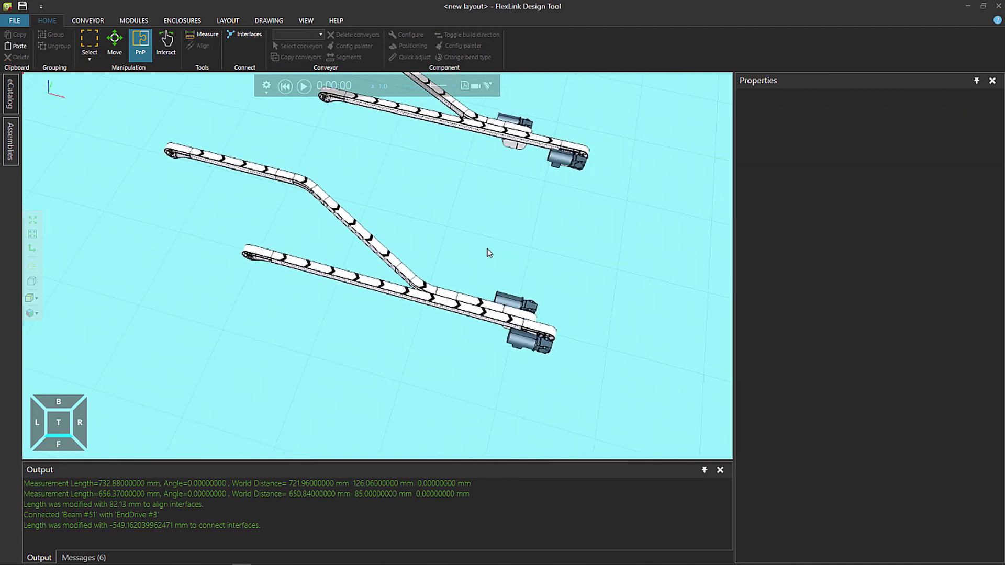
{"action": "scroll", "coordinate": [462, 325], "scroll_direction": "down", "scroll_amount": 3}
{"action": "scroll", "coordinate": [460, 319], "scroll_direction": "down", "scroll_amount": 3}
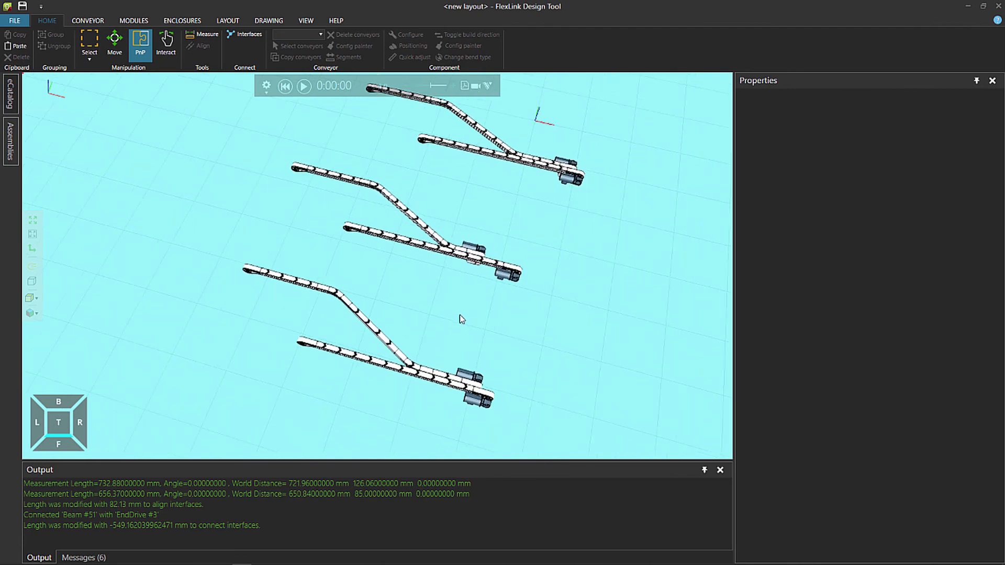
{"action": "scroll", "coordinate": [447, 329], "scroll_direction": "down", "scroll_amount": 1}
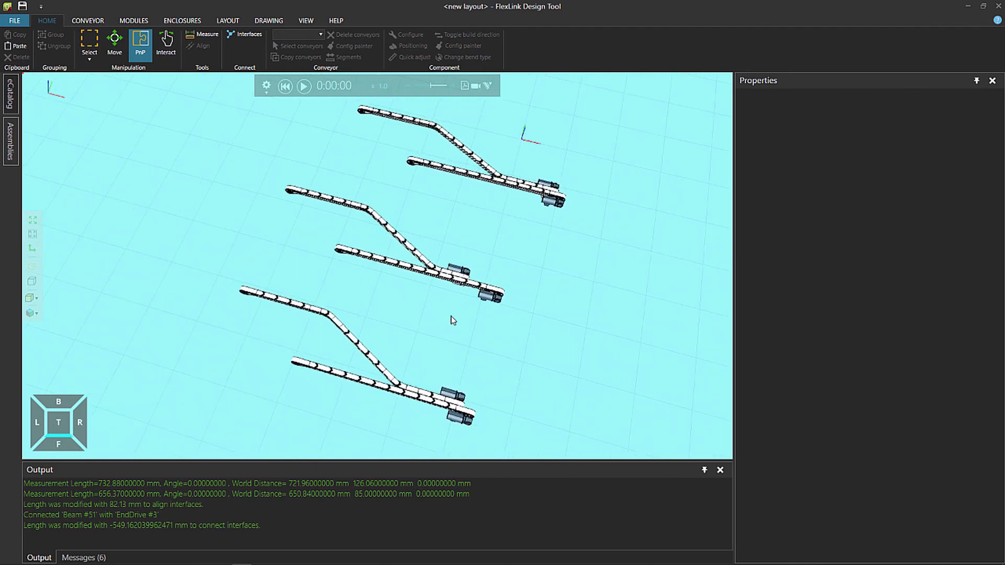